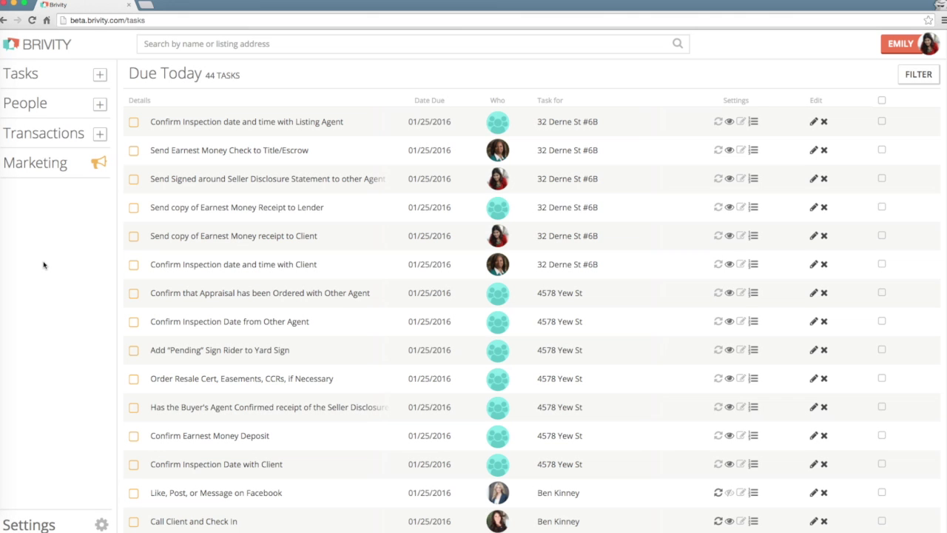
- Start a new transaction from the Transactions + button and choose Listing Transaction
left_click(102, 135)
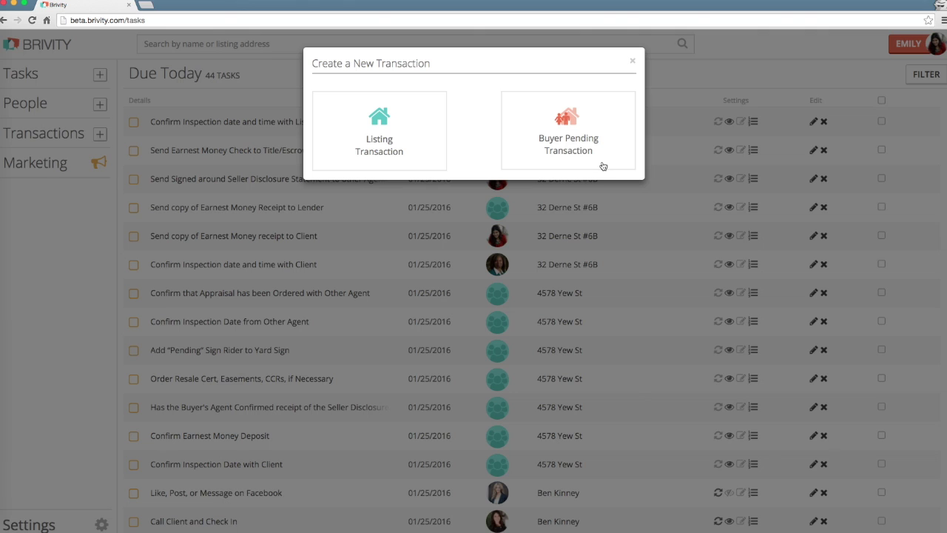
left_click(429, 152)
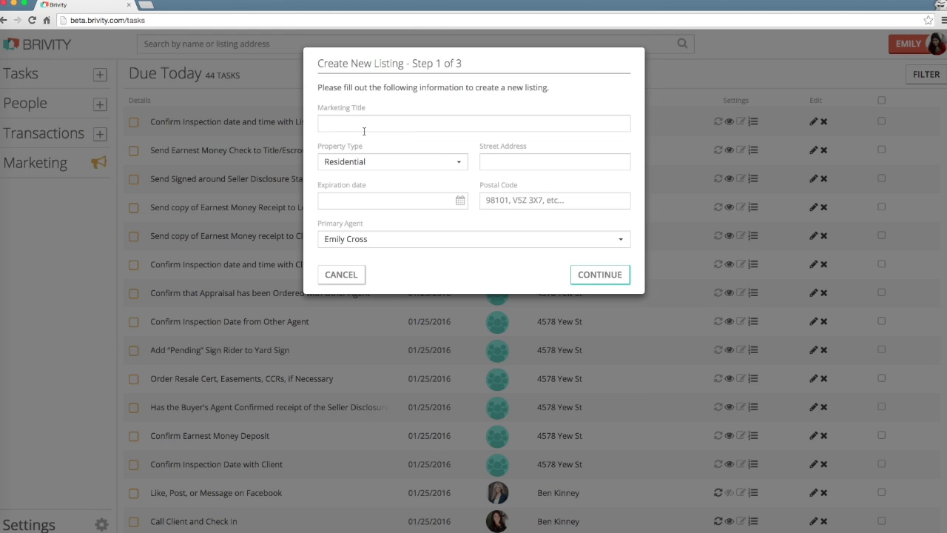
left_click(363, 128)
type("Beautiful W")
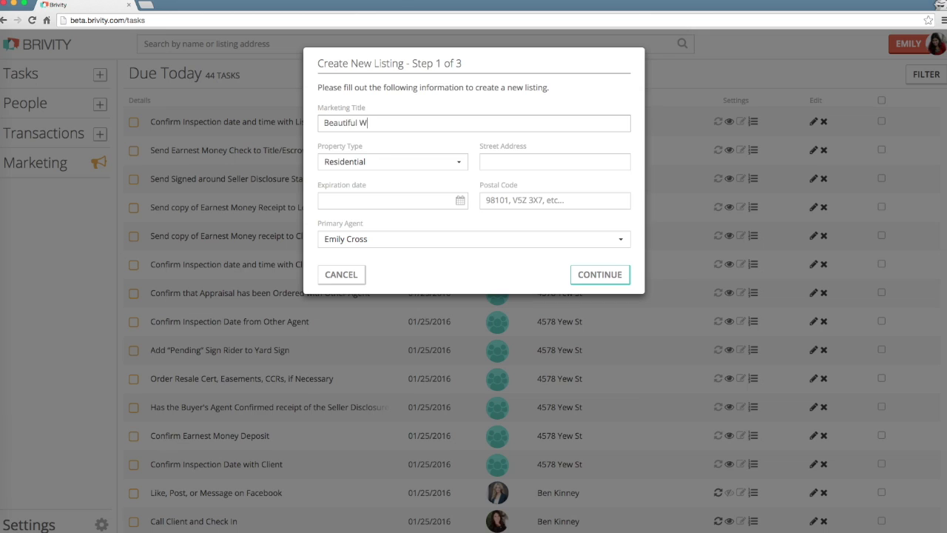
type("aterfront Home")
left_click(370, 164)
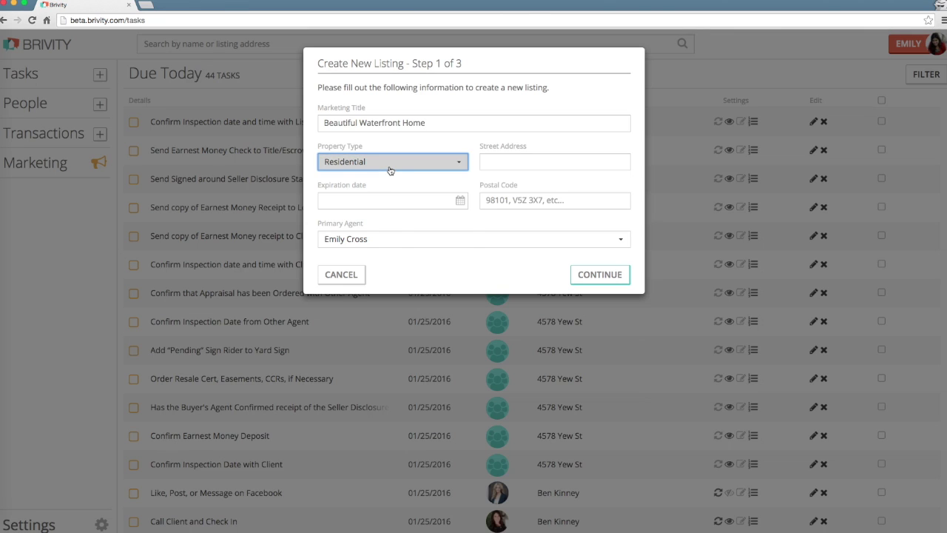
left_click(382, 179)
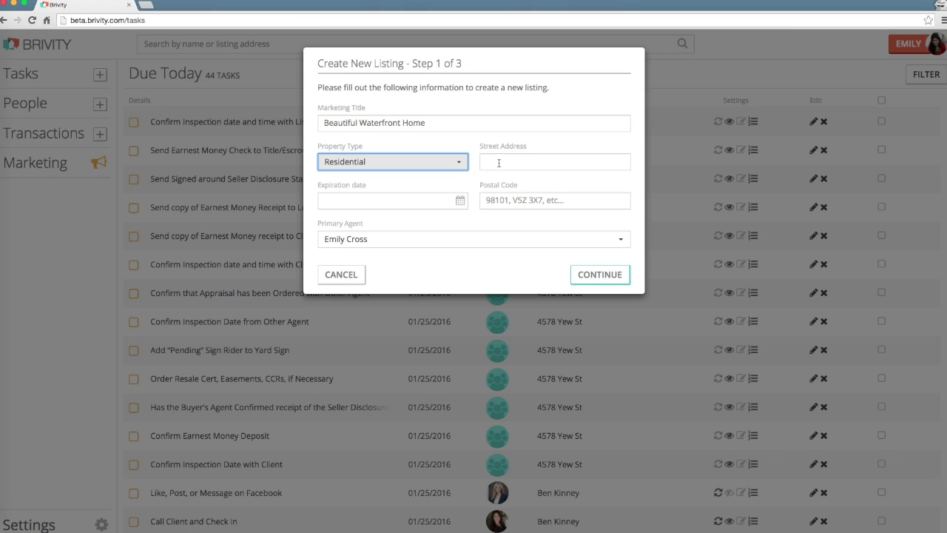
left_click(498, 163)
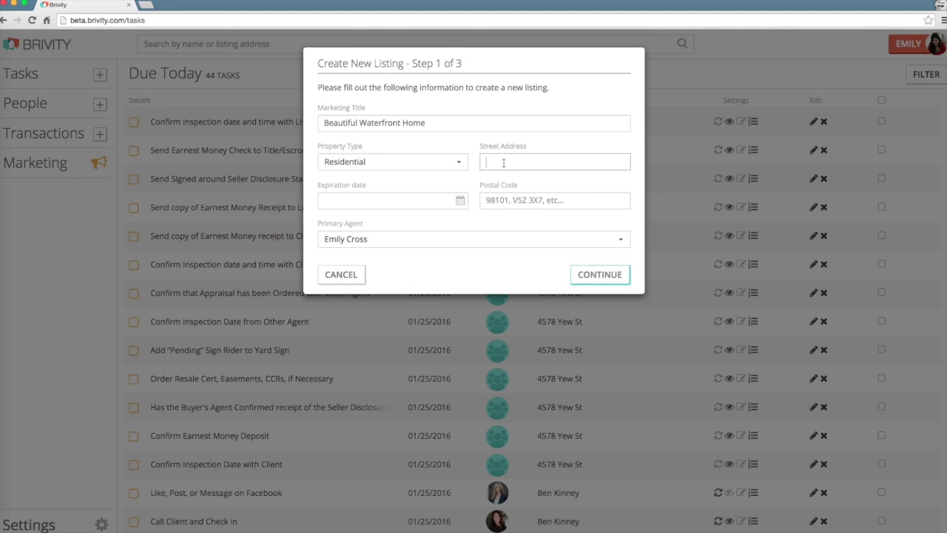
- Set expiration 2016-07-25 and postal code 98229, keep the current primary agent, and continue
left_click(460, 200)
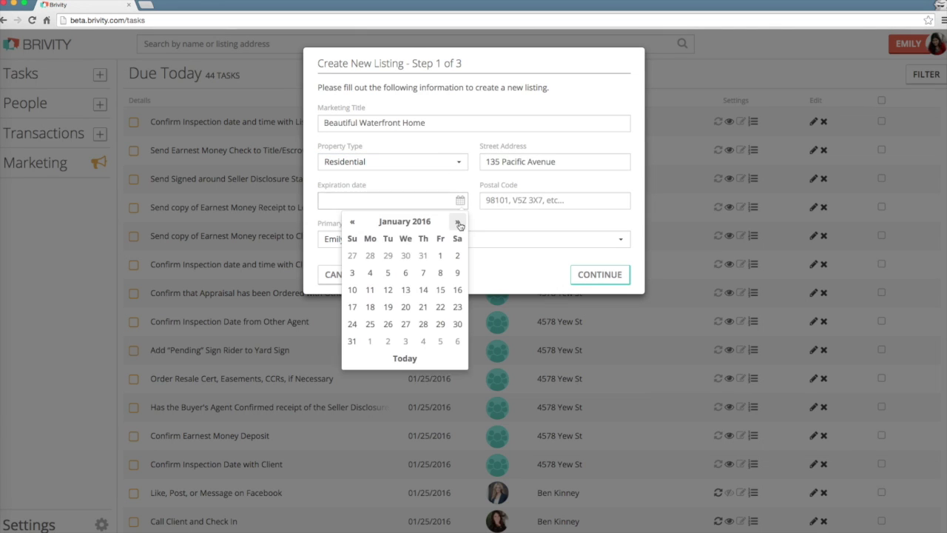
double_click(456, 221)
double_click(457, 222)
double_click(456, 222)
left_click(371, 325)
left_click(489, 201)
type("98229")
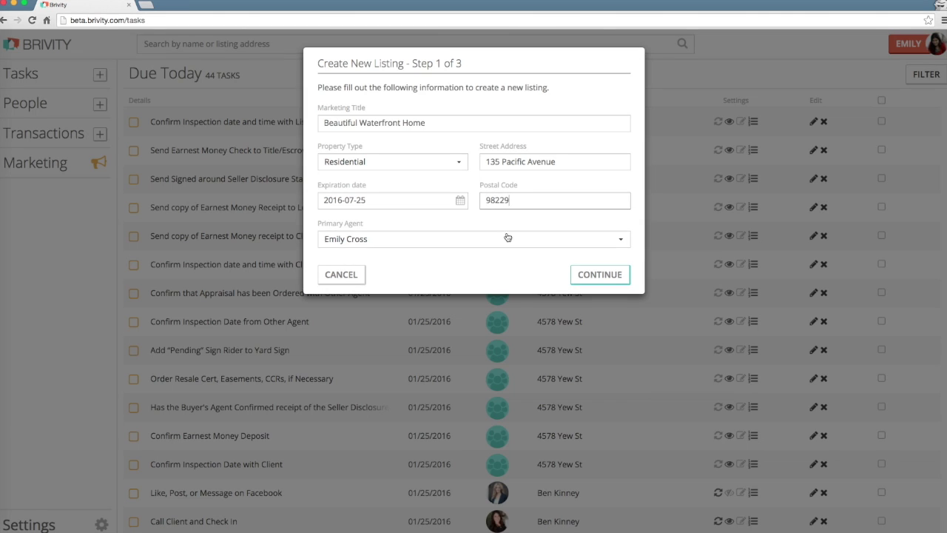
left_click(499, 241)
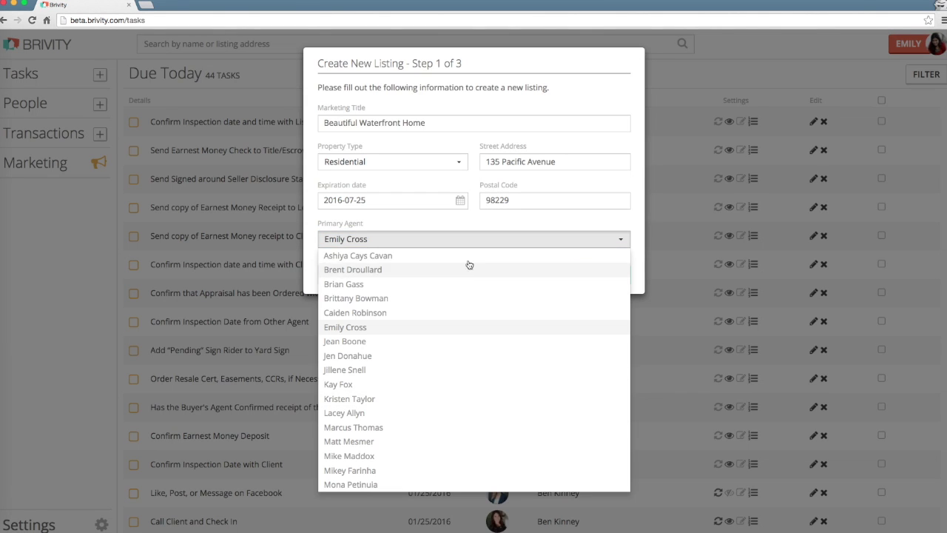
left_click(465, 331)
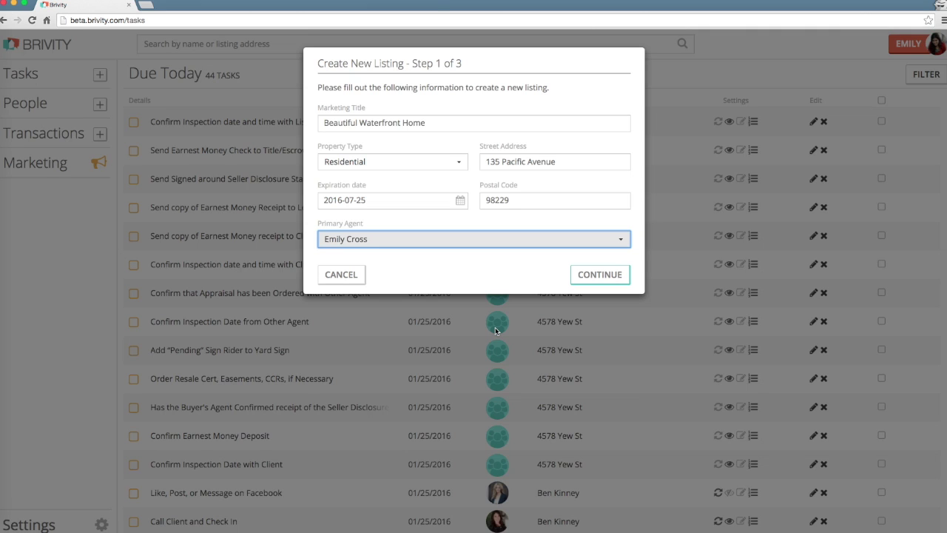
left_click(600, 279)
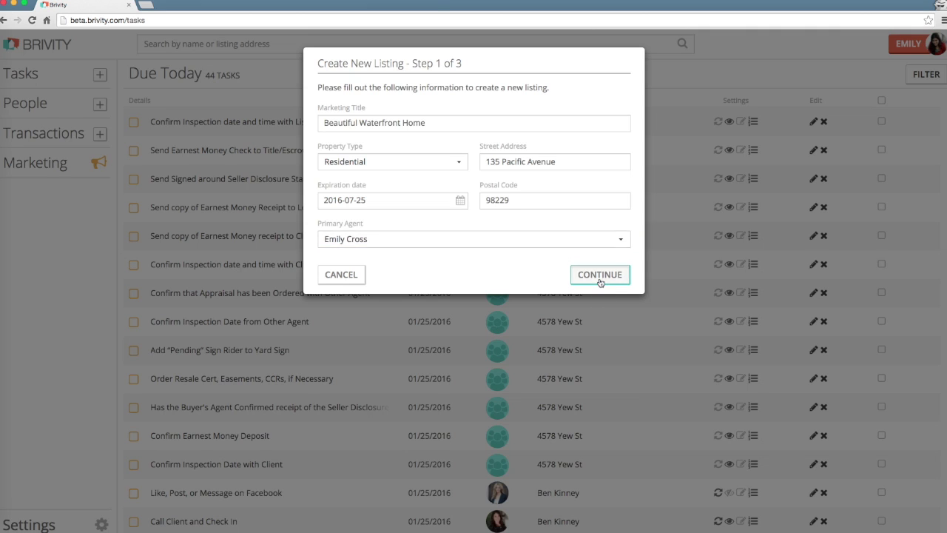
- Enter listing price $350,000 and MLS number 000000000
left_click(347, 138)
type("$350")
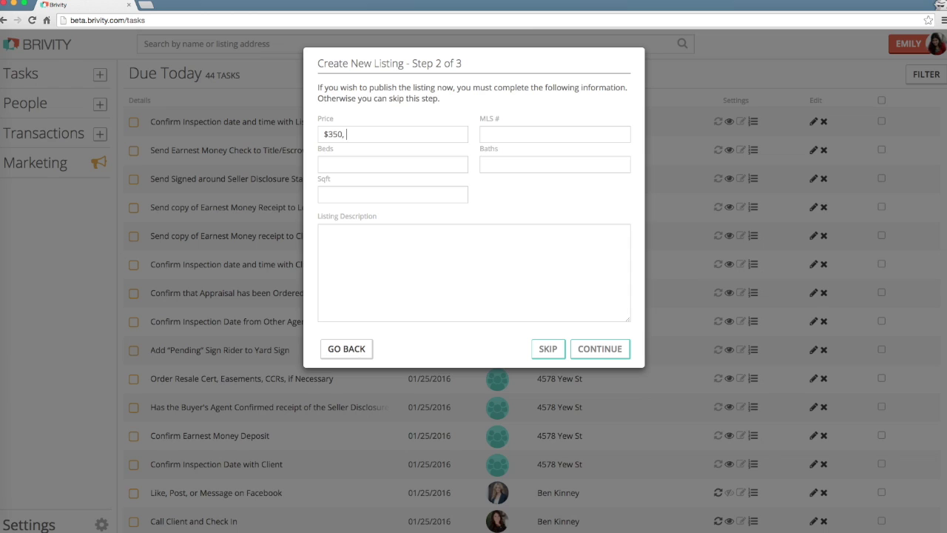
type(", 000")
key("BackSpace")
key("BackSpace")
key("BackSpace")
key("BackSpace")
type("000")
left_click(485, 133)
type("000000000")
- Enter 3 beds, 2.5 baths, 2,500 sqft and a bay description, then continue
key("Tab")
type("3")
key("Tab")
type("2.5")
key("Tab")
type("2,500")
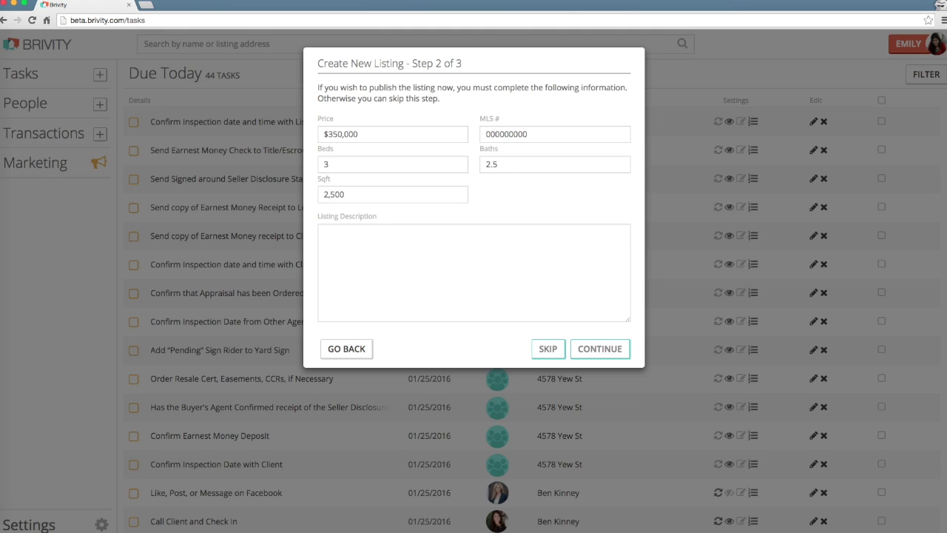
key("Tab")
type("A")
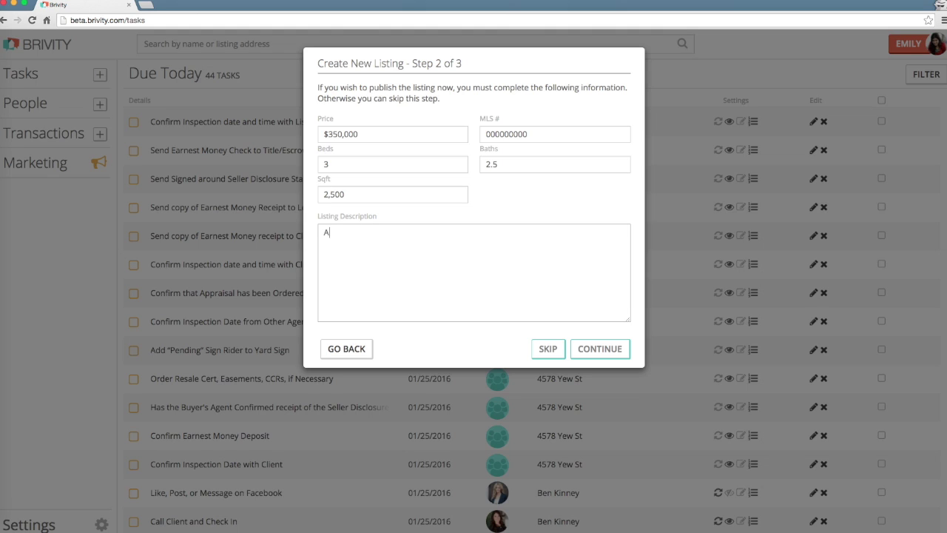
type(" beautiful home right on the bay....")
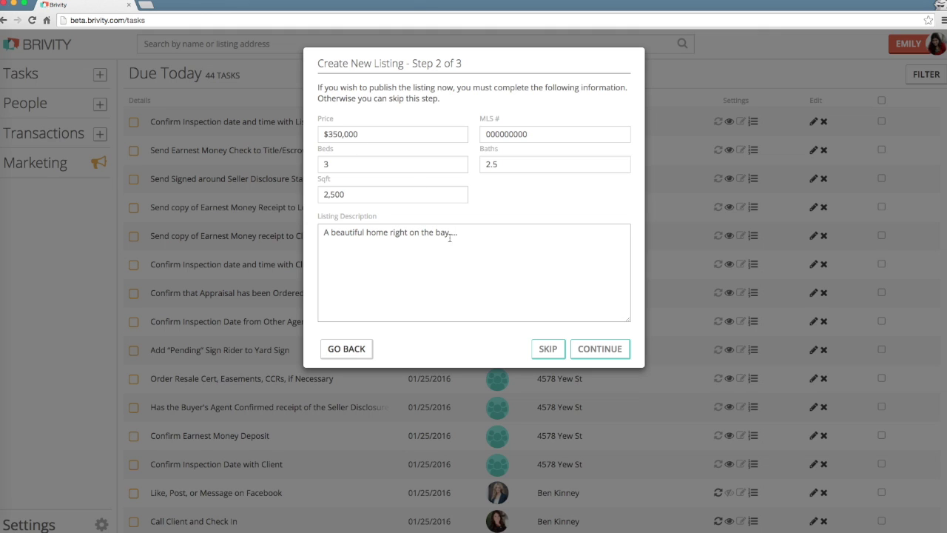
left_click(596, 351)
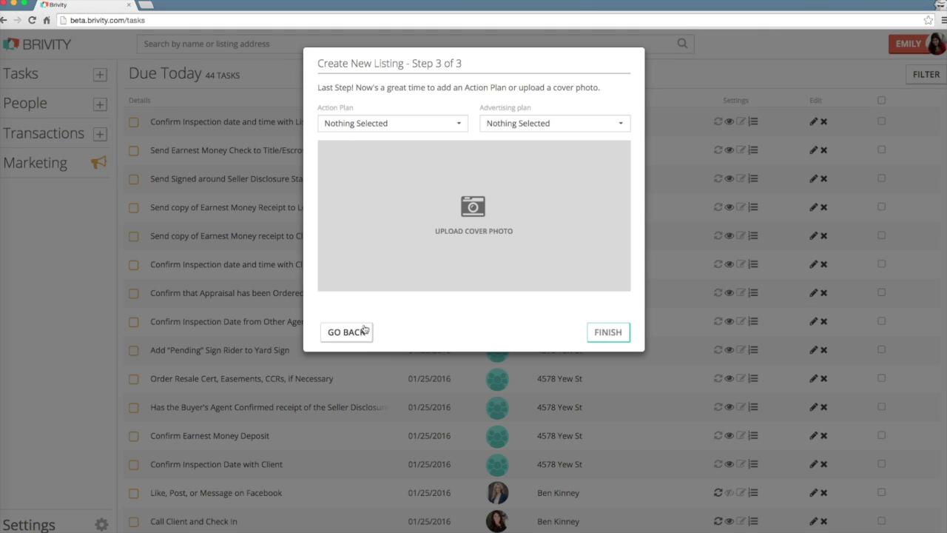
- Browse the action plan and advertising plan lists without choosing any
left_click(387, 123)
left_click(386, 122)
left_click(559, 130)
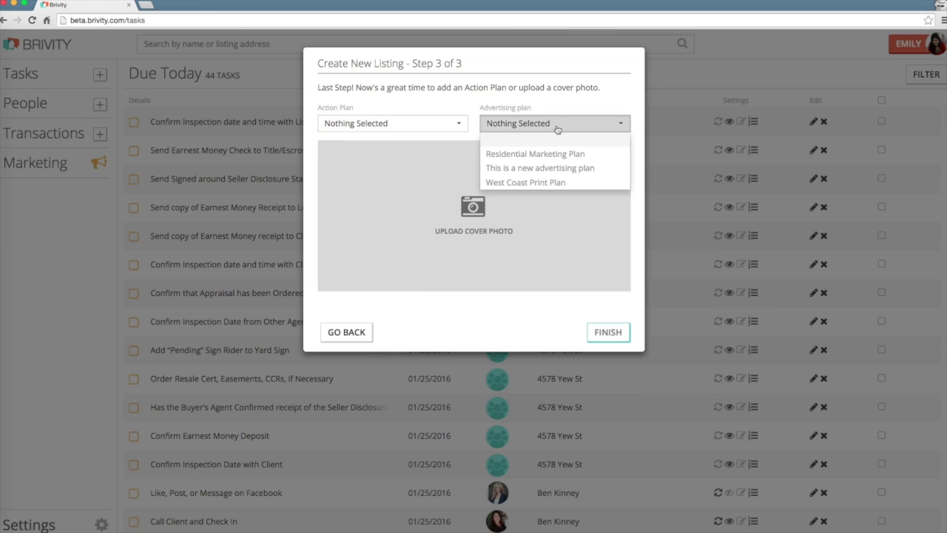
left_click(557, 129)
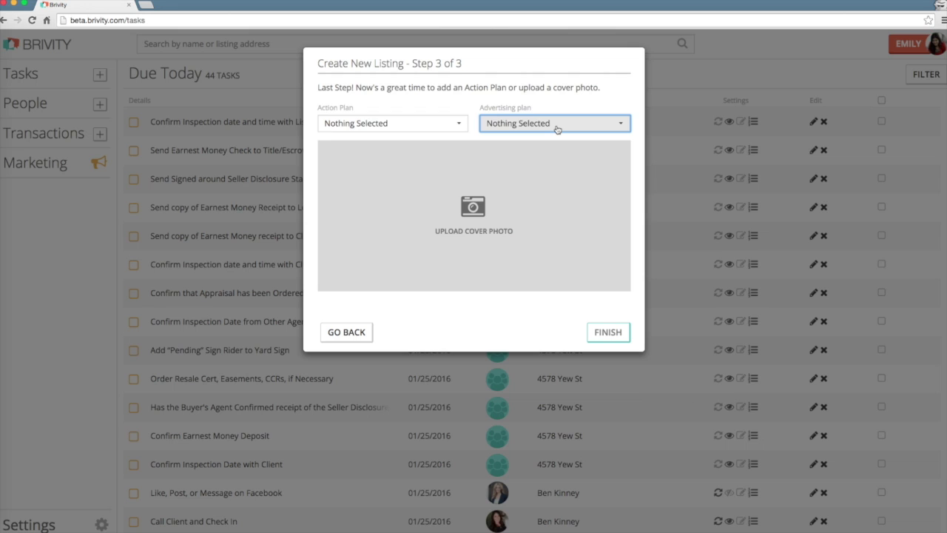
- Upload Home.jpg as the cover photo and finish creating the listing
left_click(470, 213)
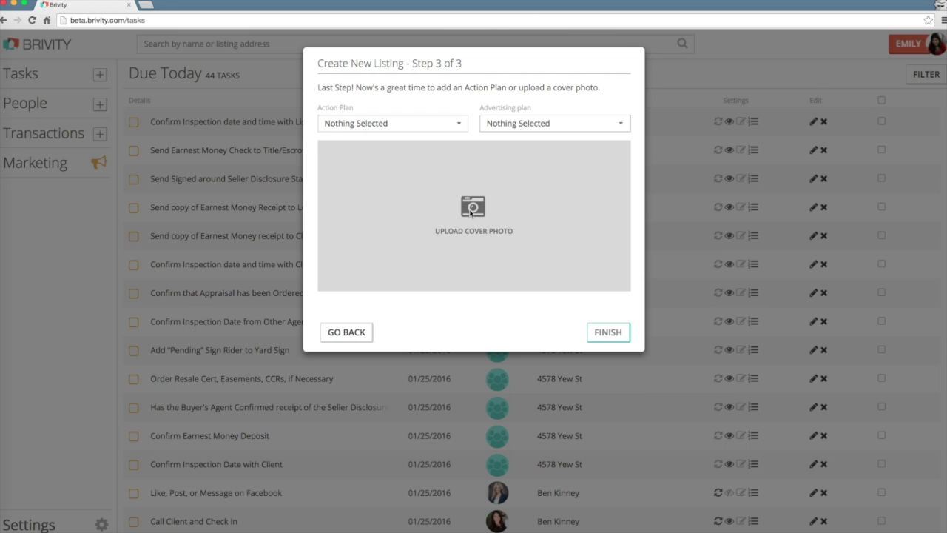
left_click(278, 70)
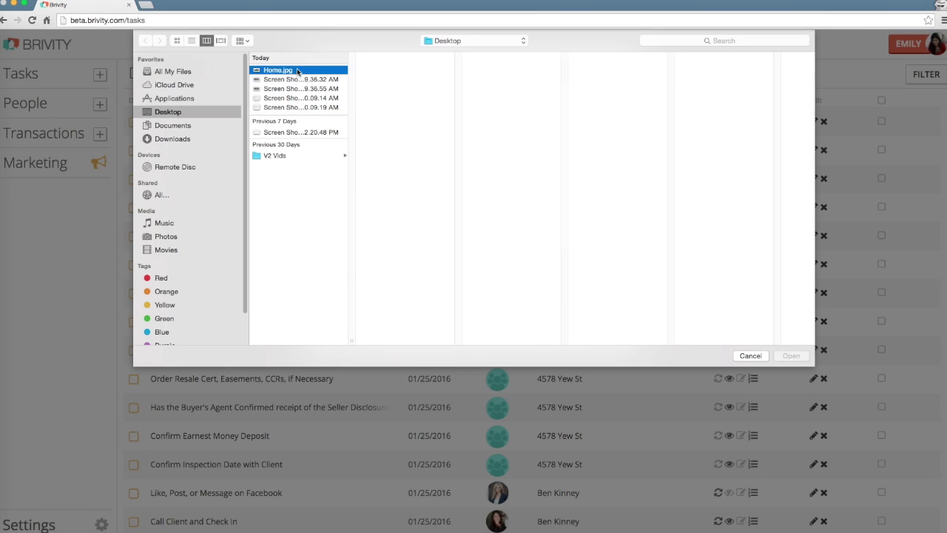
left_click(791, 356)
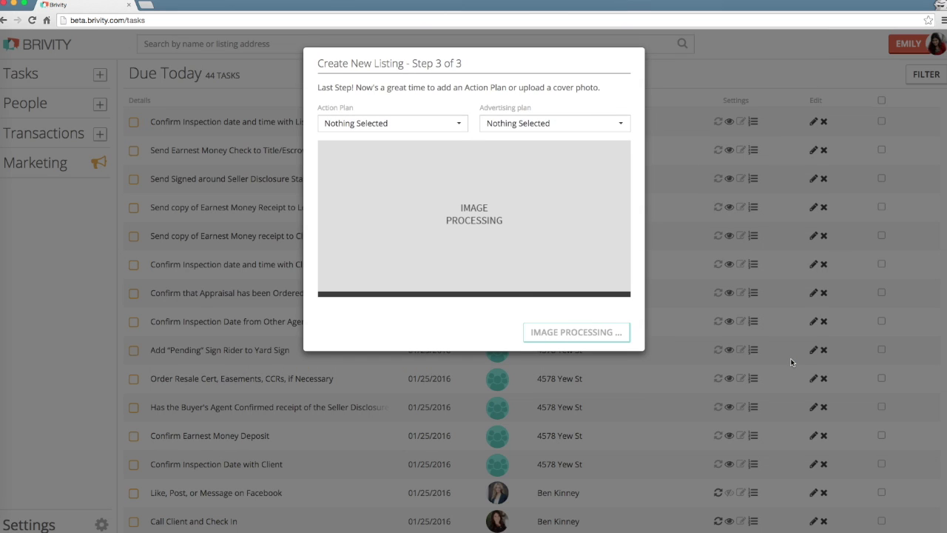
left_click(607, 332)
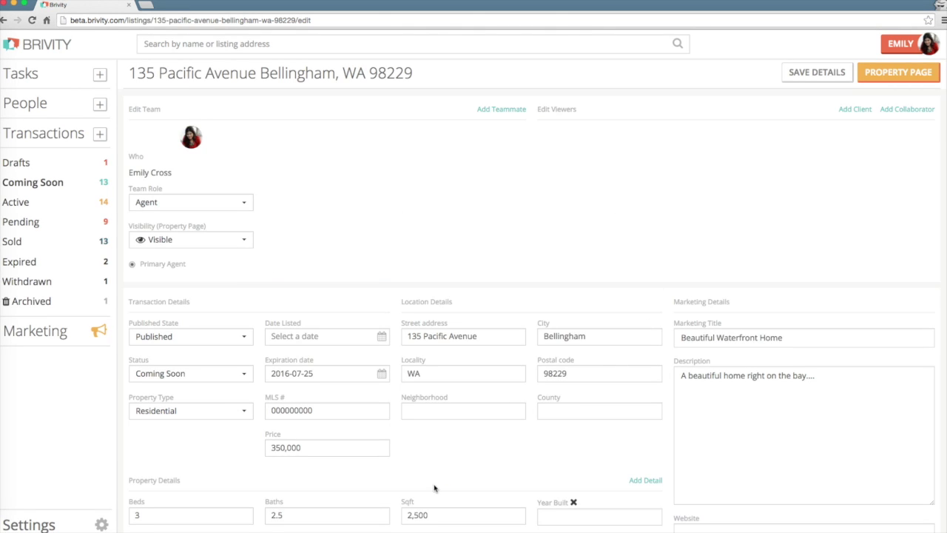
scroll(525, 442, "down", 1)
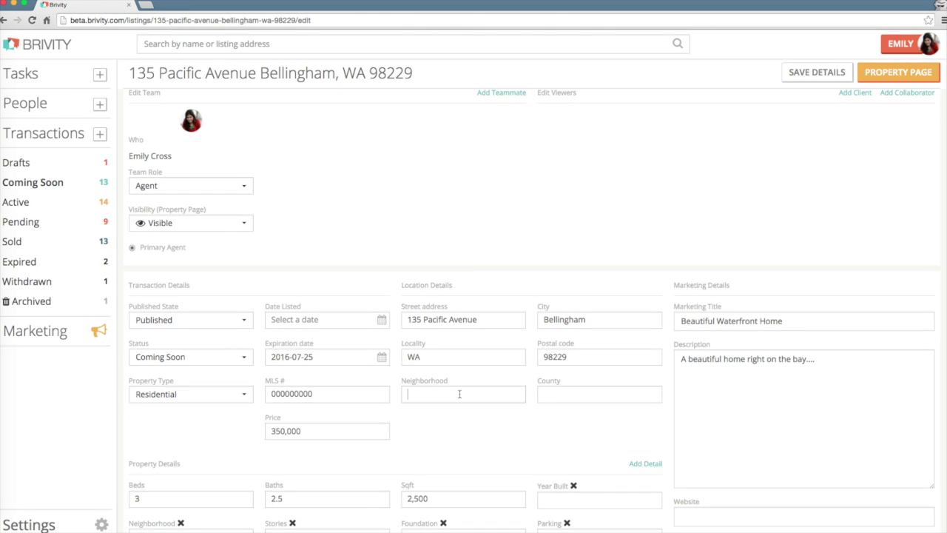
left_click(573, 394)
scroll(573, 394, "down", 2)
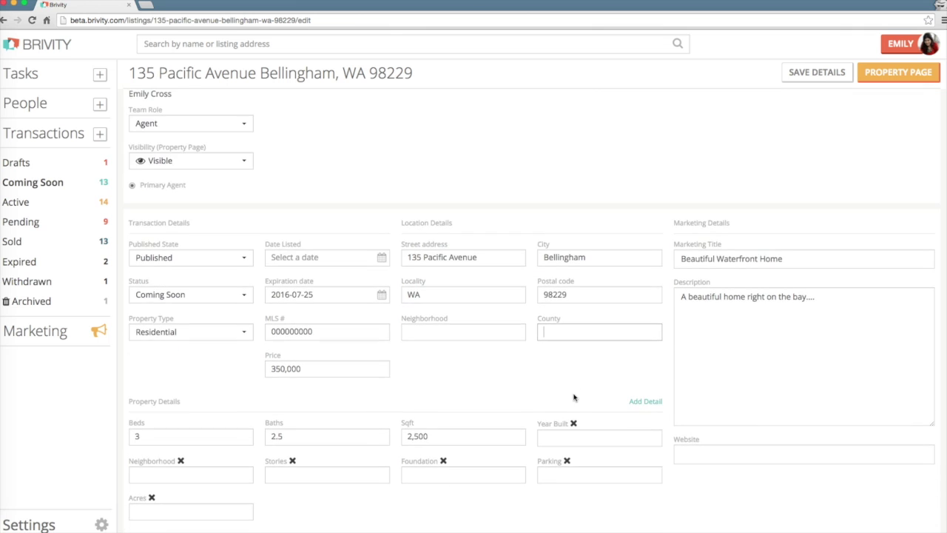
scroll(573, 397, "up", 3)
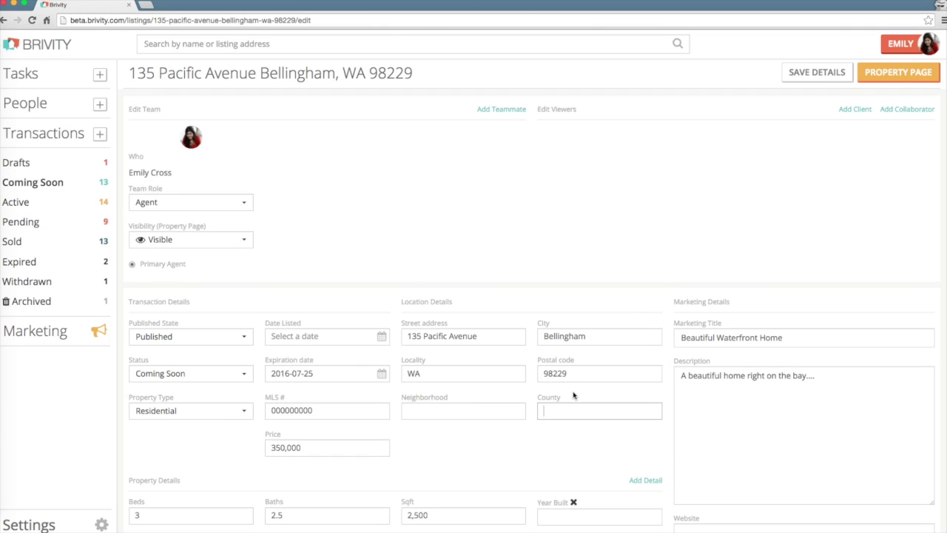
left_click(833, 76)
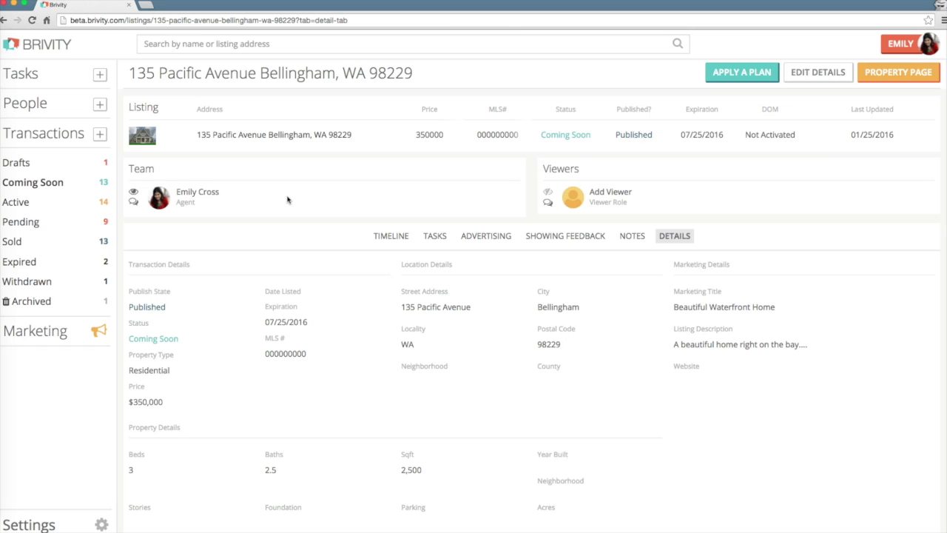
left_click(100, 133)
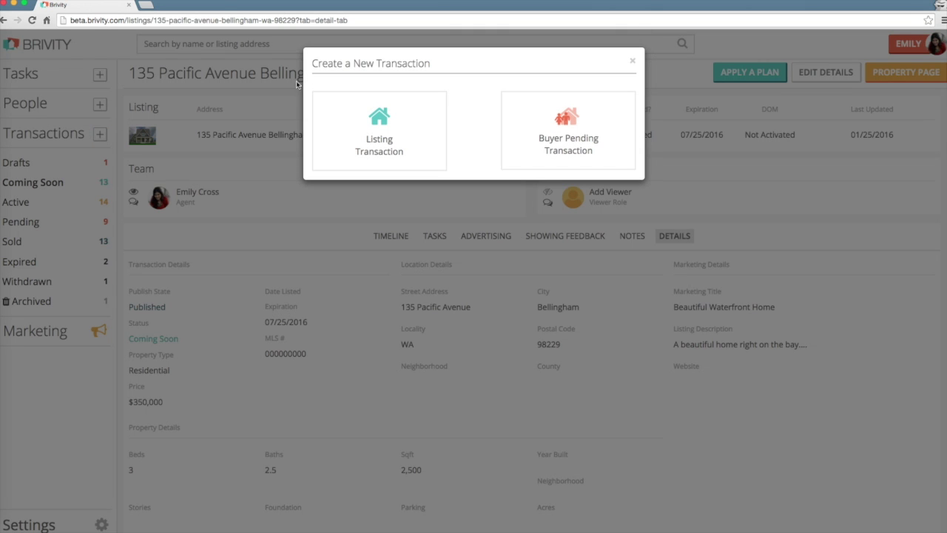
left_click(562, 116)
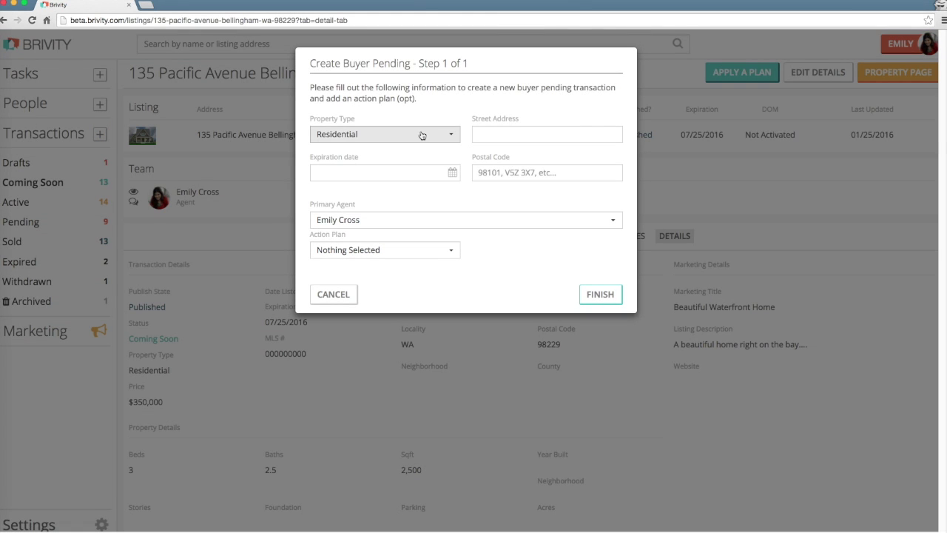
left_click(517, 134)
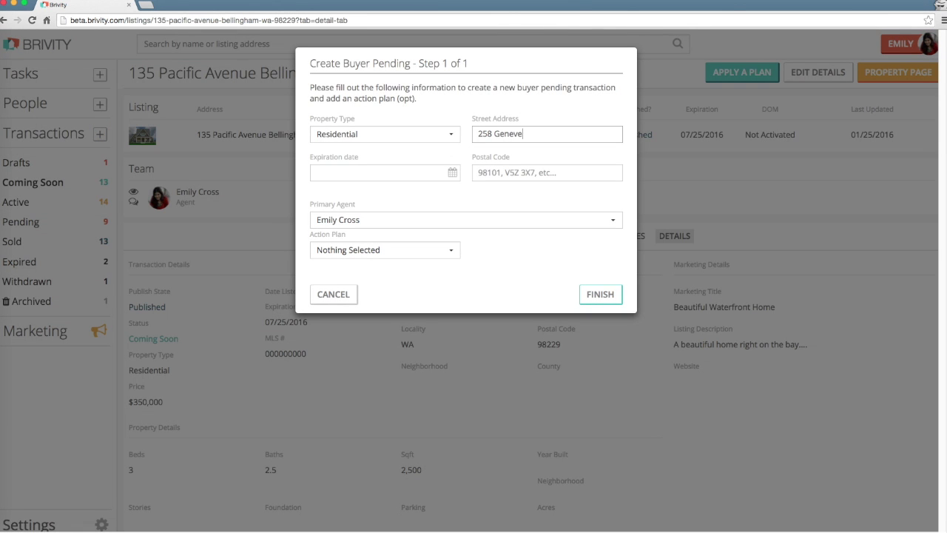
left_click(452, 171)
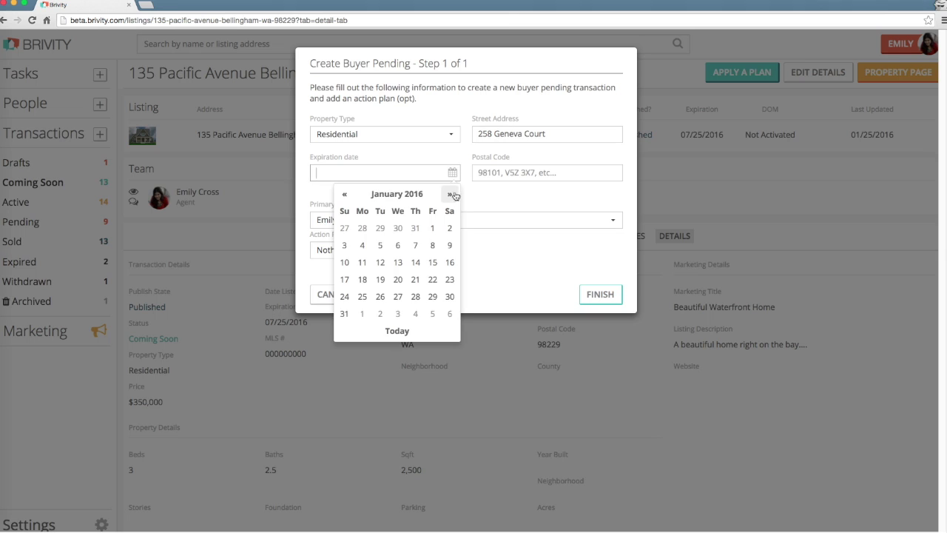
left_click(451, 195)
left_click(451, 194)
left_click(451, 194)
left_click(450, 194)
left_click(450, 194)
left_click(451, 195)
left_click(352, 296)
left_click(530, 166)
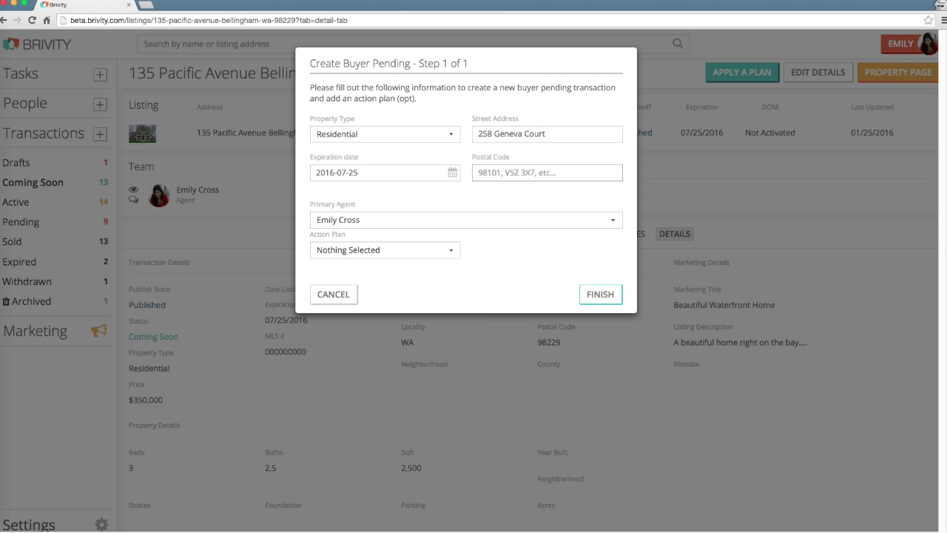
type("98225")
- Pick a different primary agent, assign the Buyer Pending (New) action plan, and finish
left_click(496, 225)
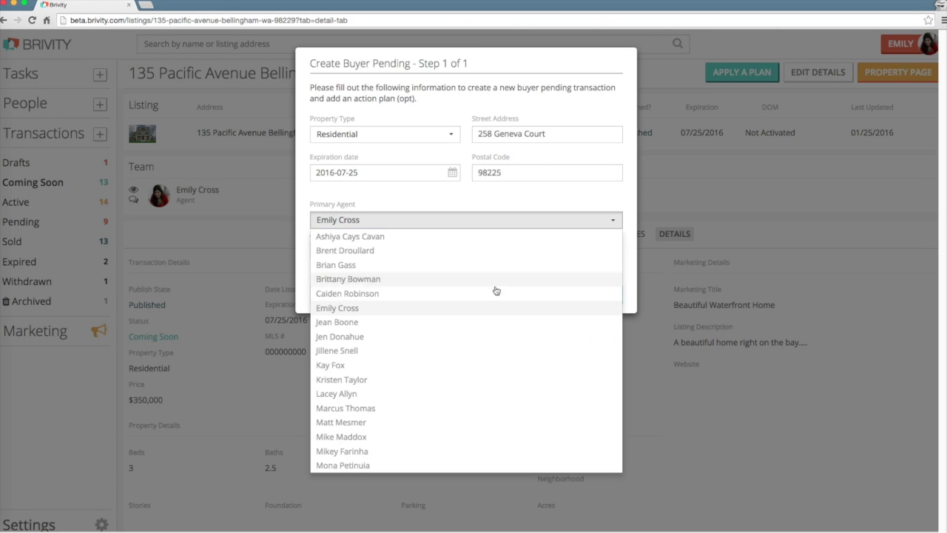
left_click(484, 364)
left_click(401, 250)
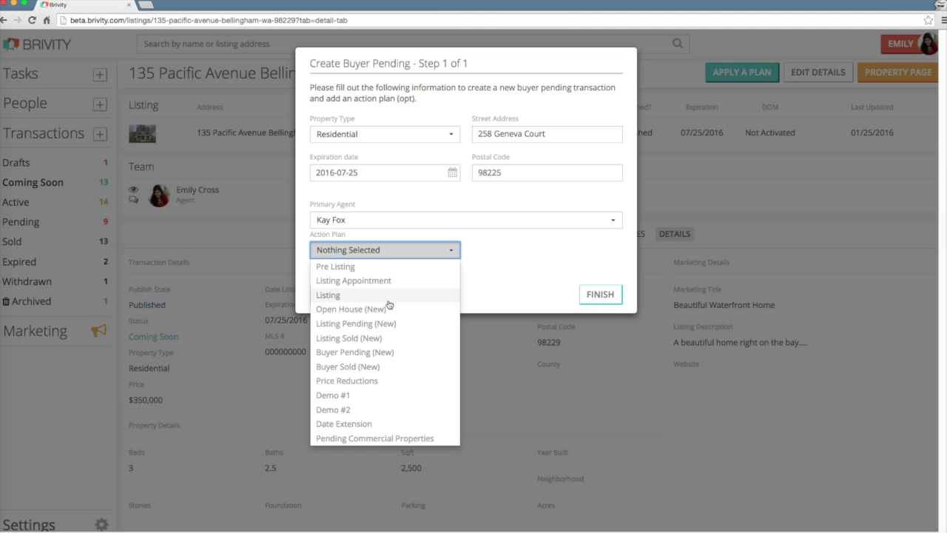
left_click(392, 354)
left_click(521, 287)
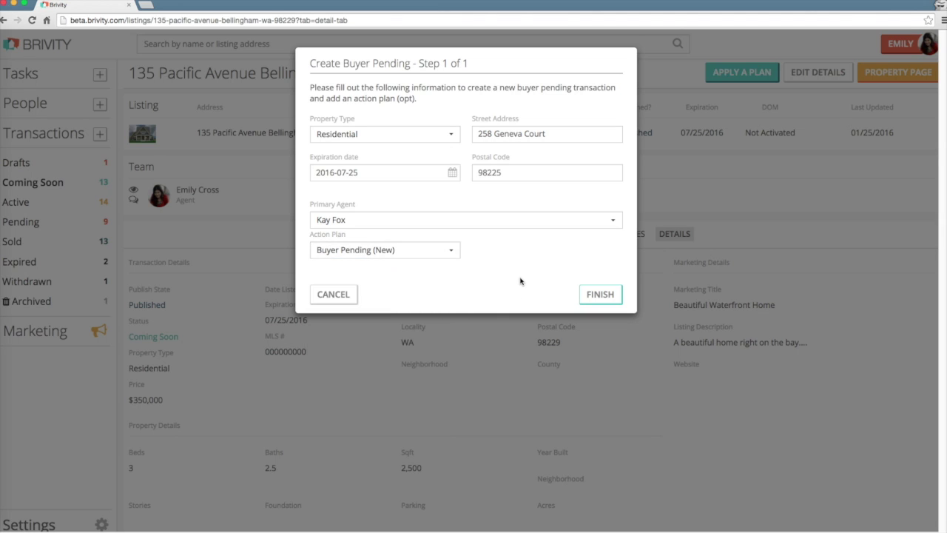
left_click(583, 294)
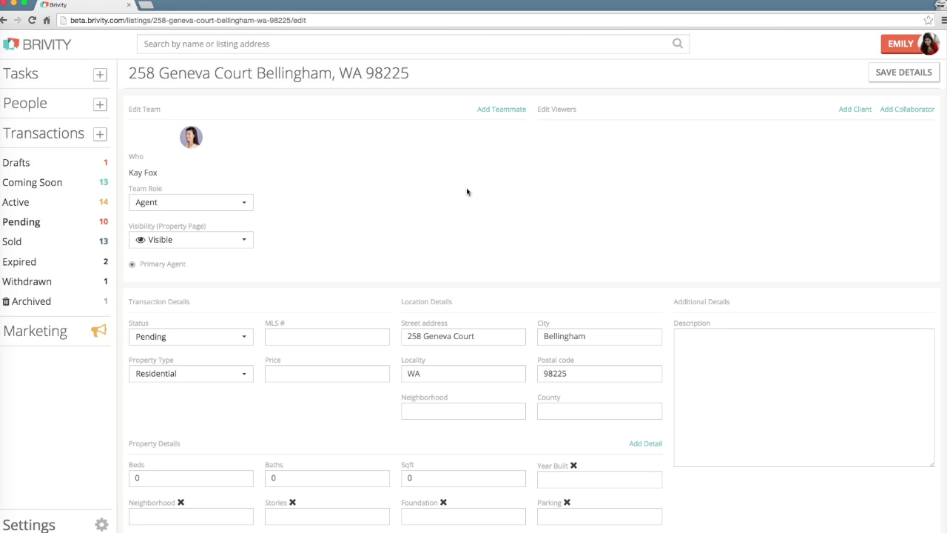
left_click(901, 74)
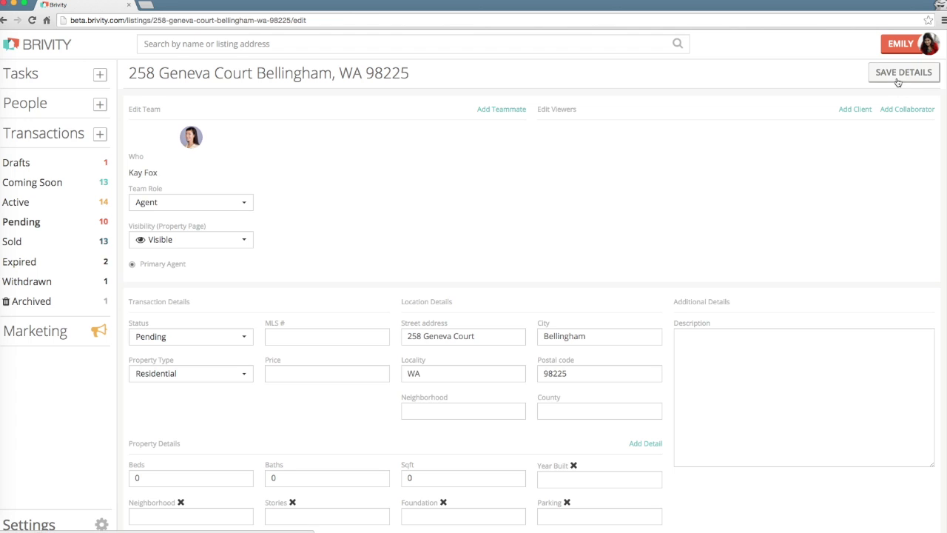